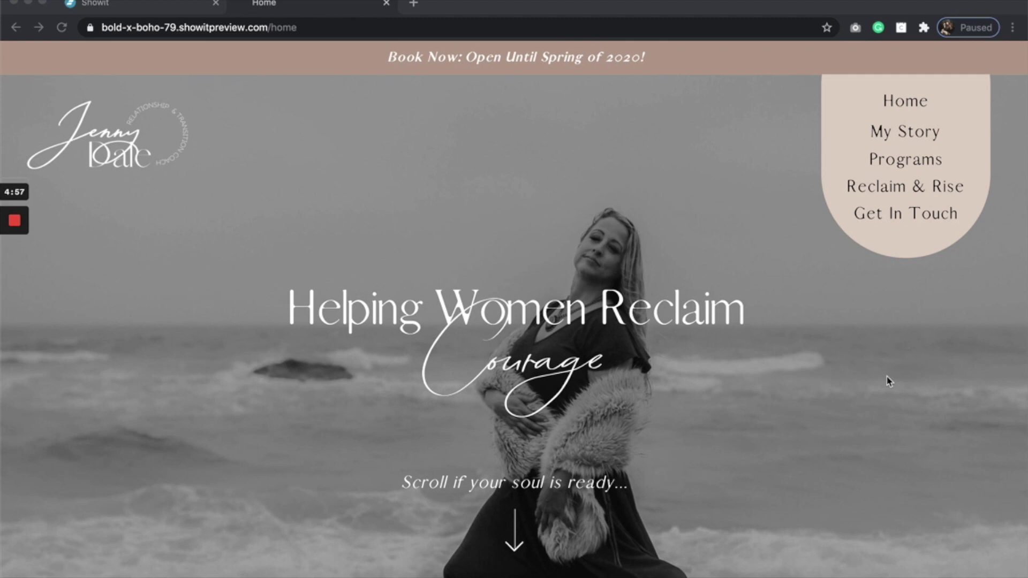
Scroll the example site to its arch-shaped About Me photo, then return to the Showit editor.
scroll(888, 381, down, 10)
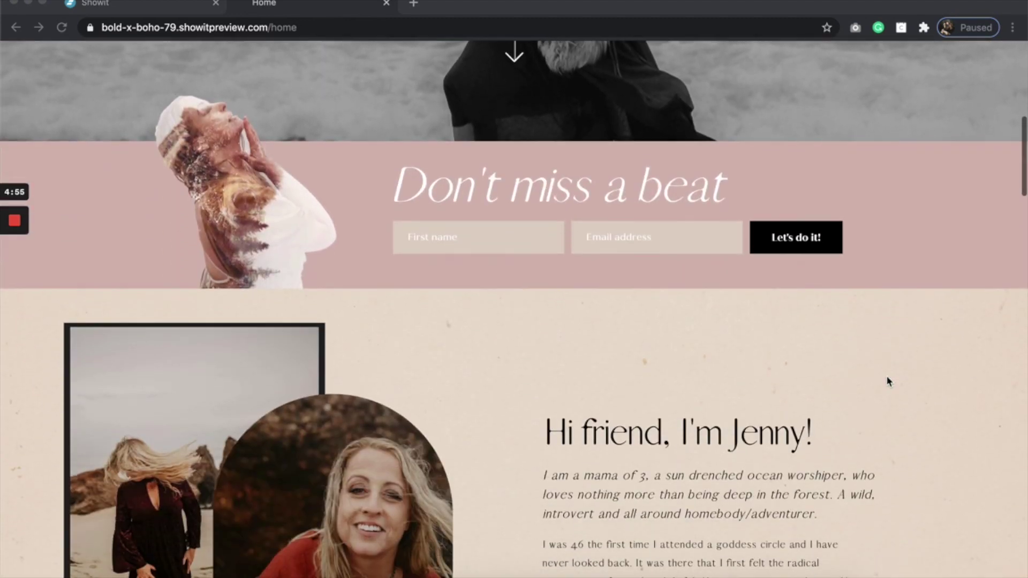
scroll(887, 381, down, 2)
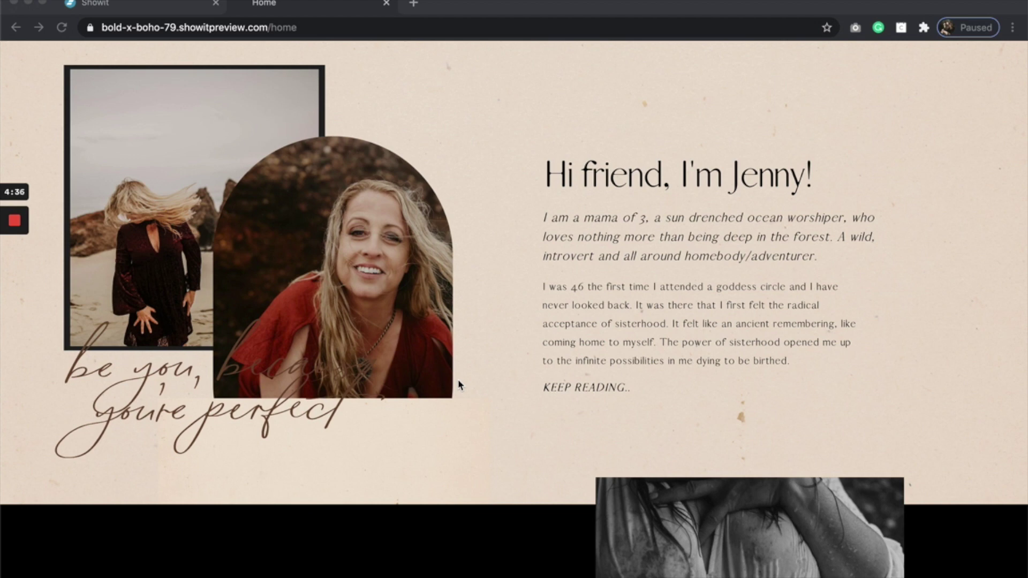
click(174, 11)
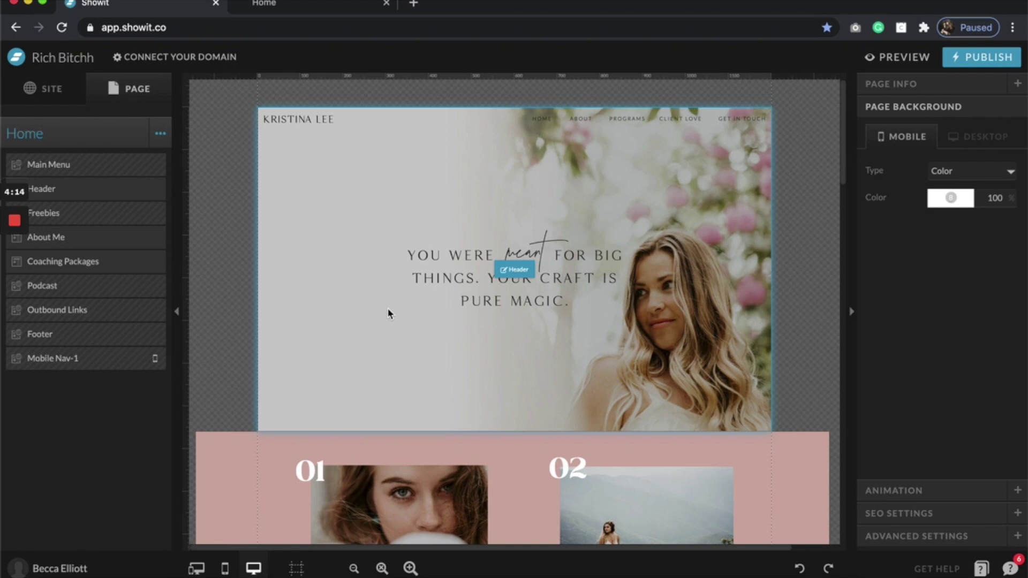
Open the About Me section and select its 434 × 497 px portrait photo, rechecking the example preview.
scroll(388, 314, down, 5)
scroll(389, 314, down, 2)
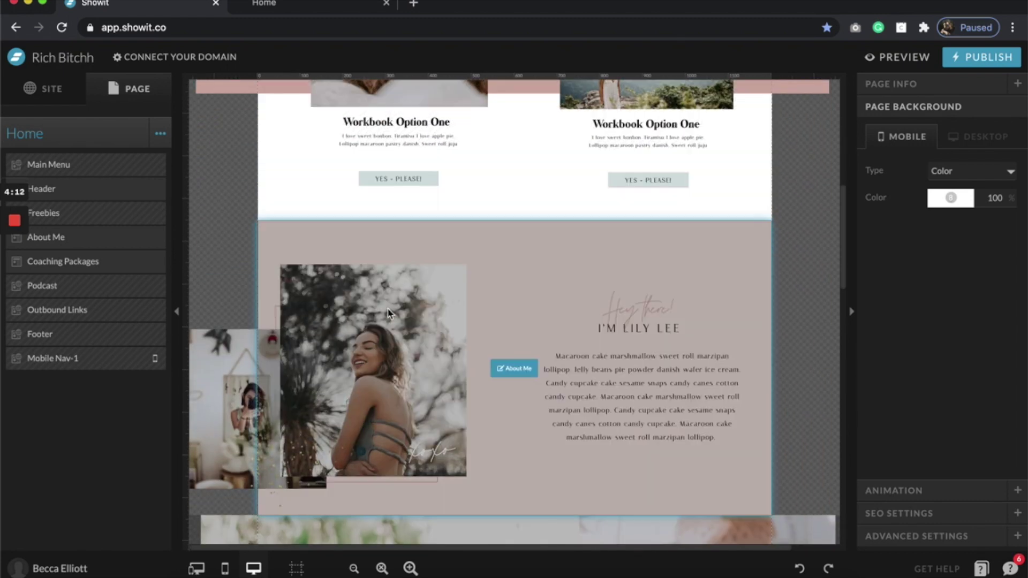
click(519, 403)
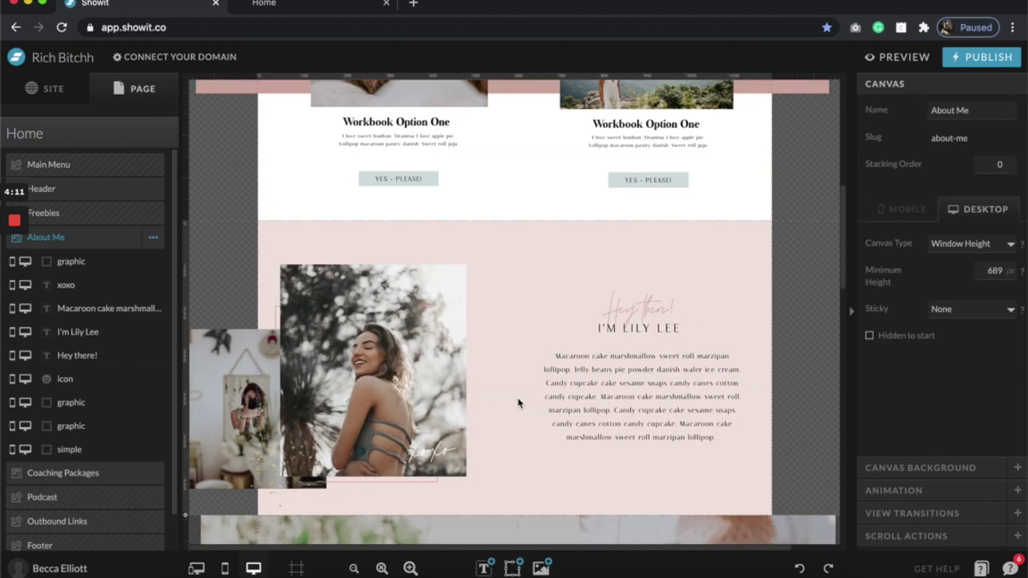
click(445, 347)
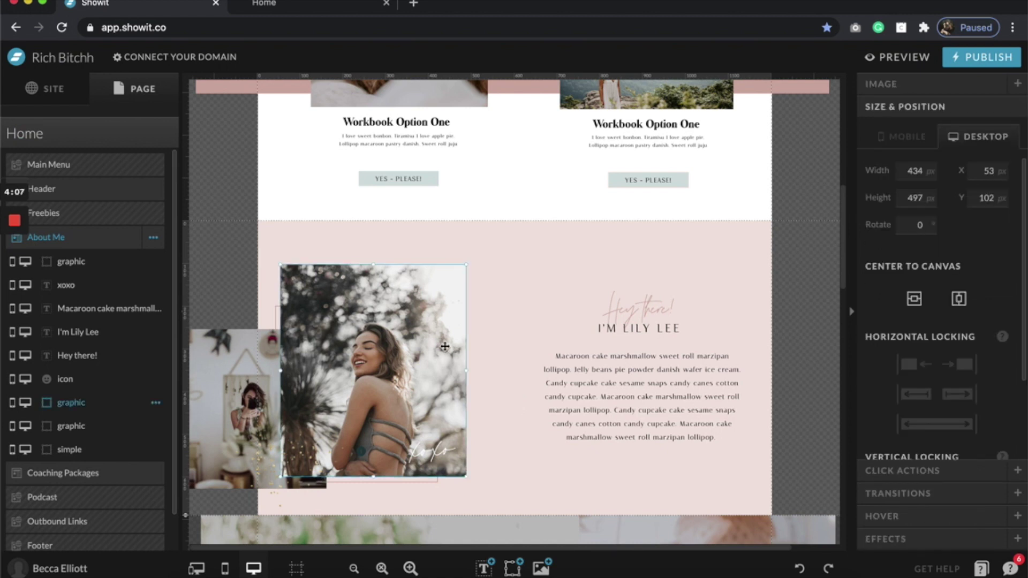
click(303, 6)
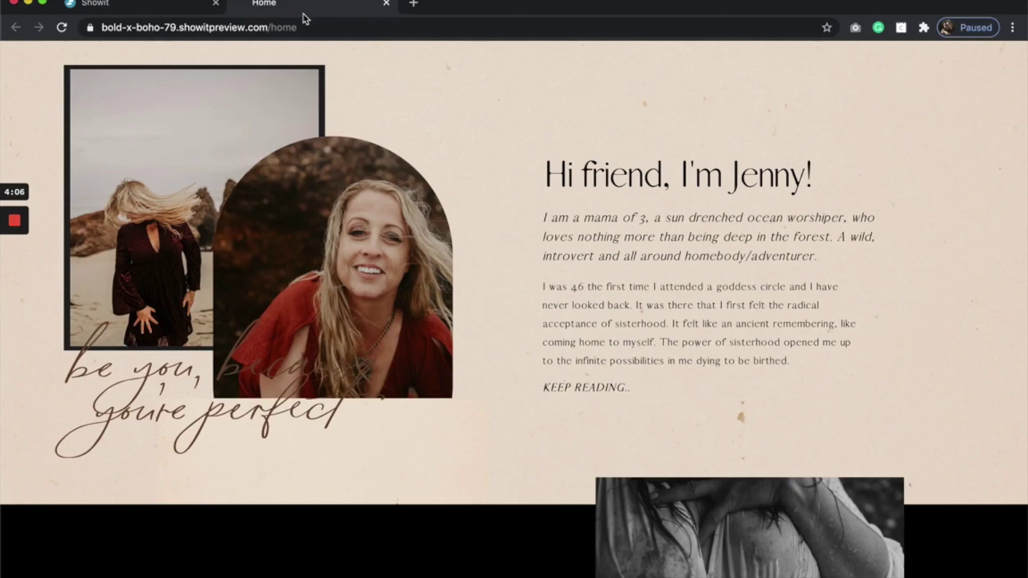
click(139, 6)
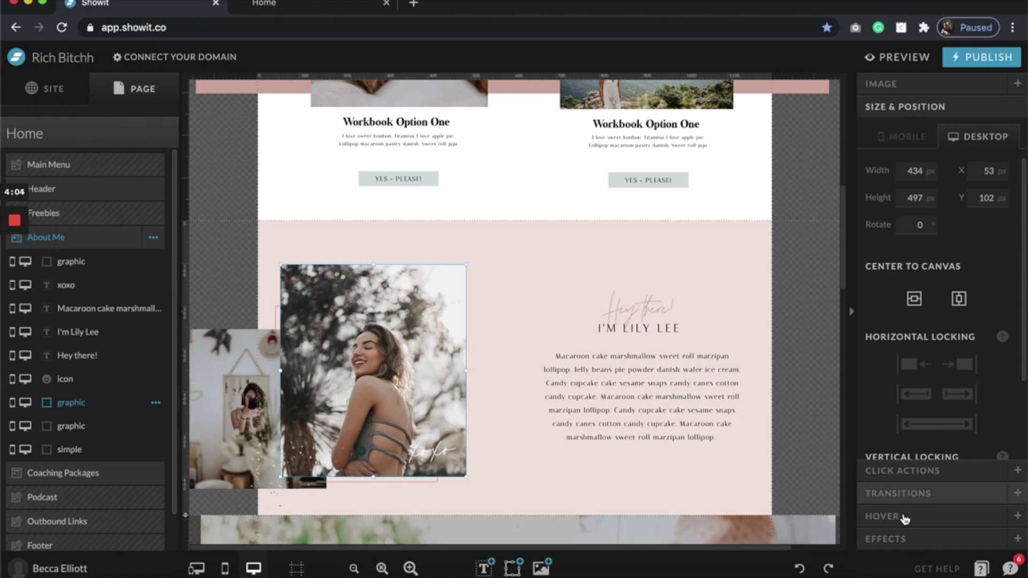
Turn on rounded corners in the portrait photo's Effects with a 240 px radius.
click(913, 540)
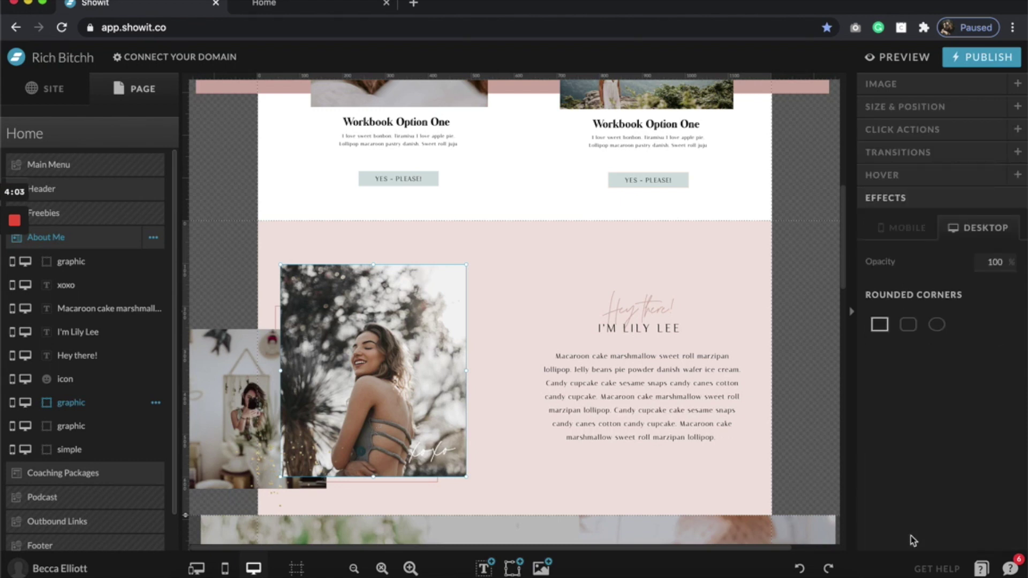
click(909, 326)
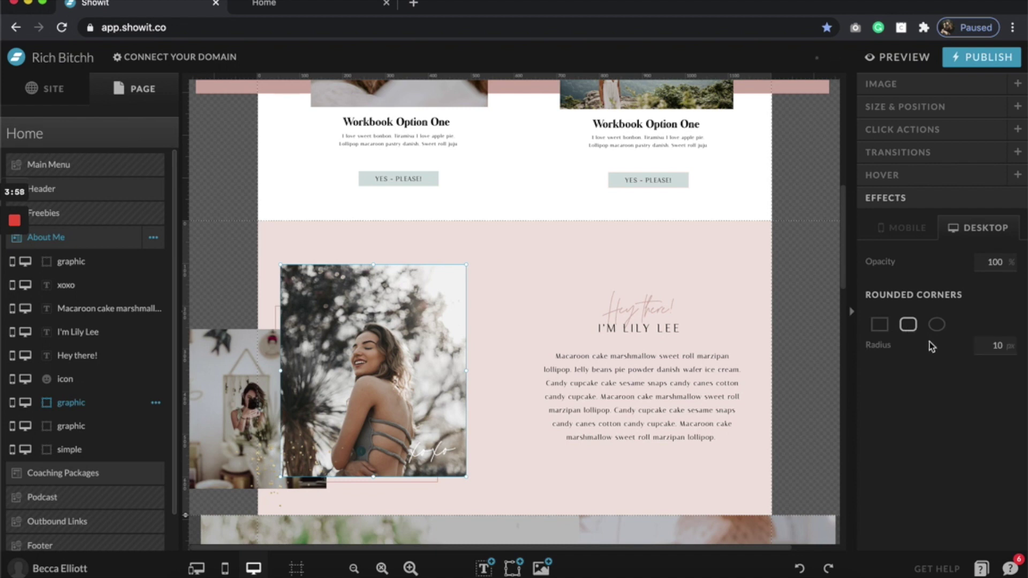
click(996, 343)
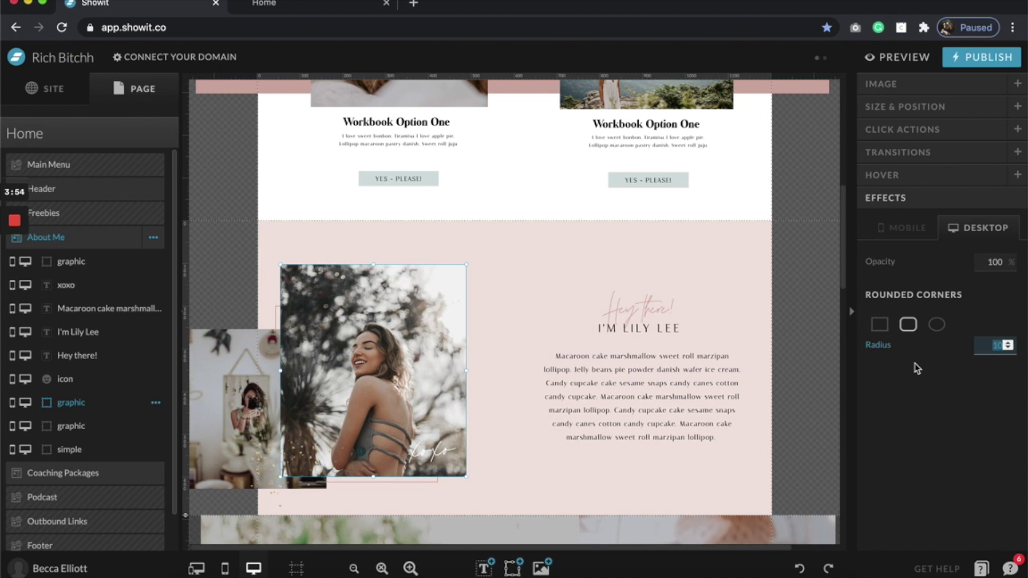
text(240)
key(Return)
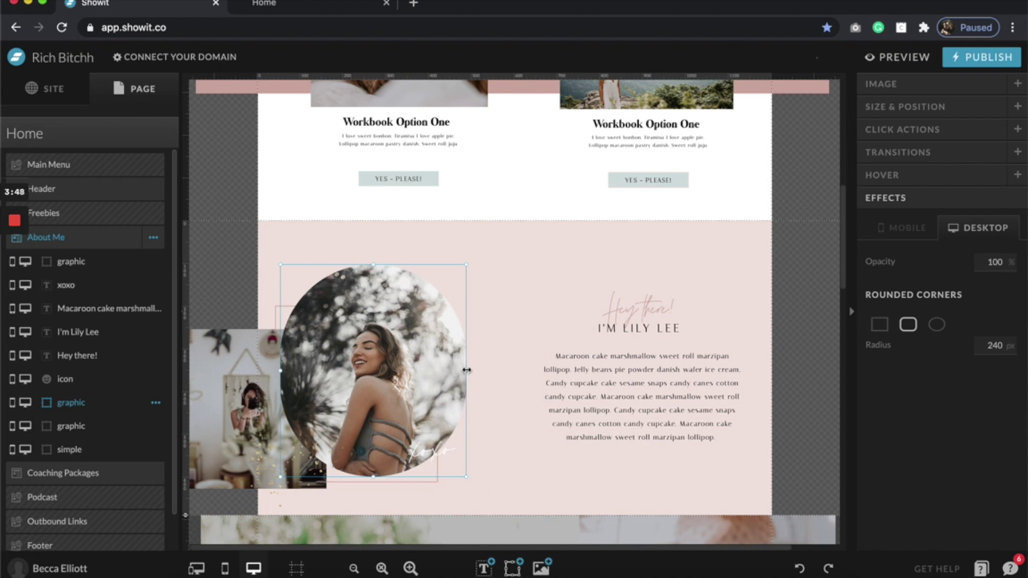
Reshape the oval portrait into a tall pill by narrowing its sides and extending top and bottom.
drag(467, 370, 430, 362)
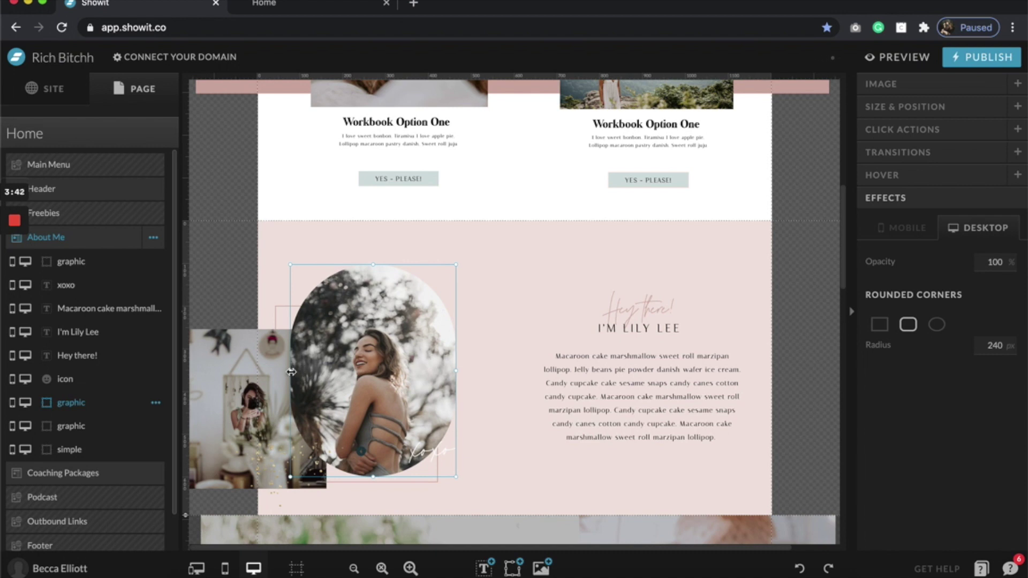
drag(292, 372, 287, 371)
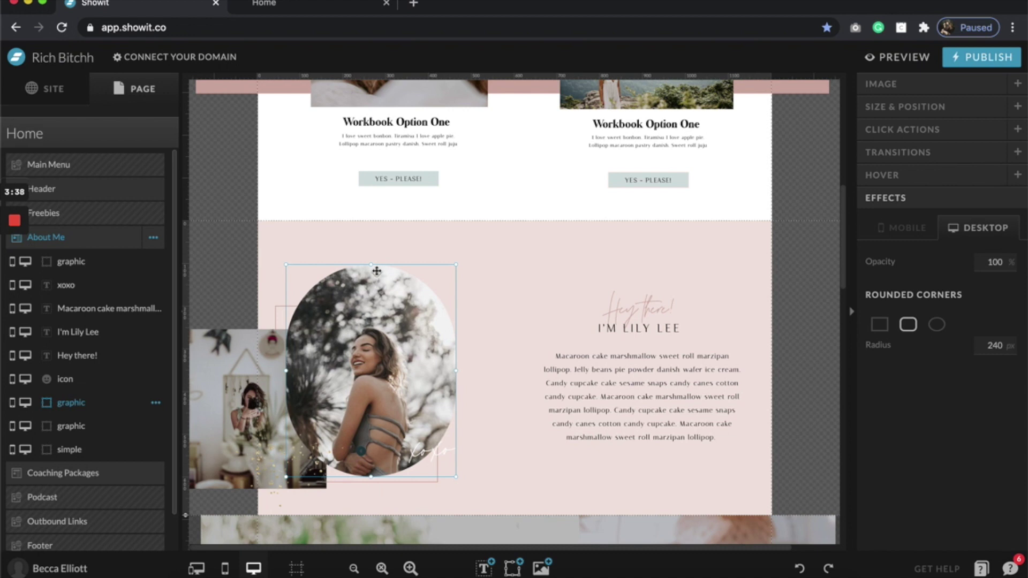
drag(370, 265, 370, 250)
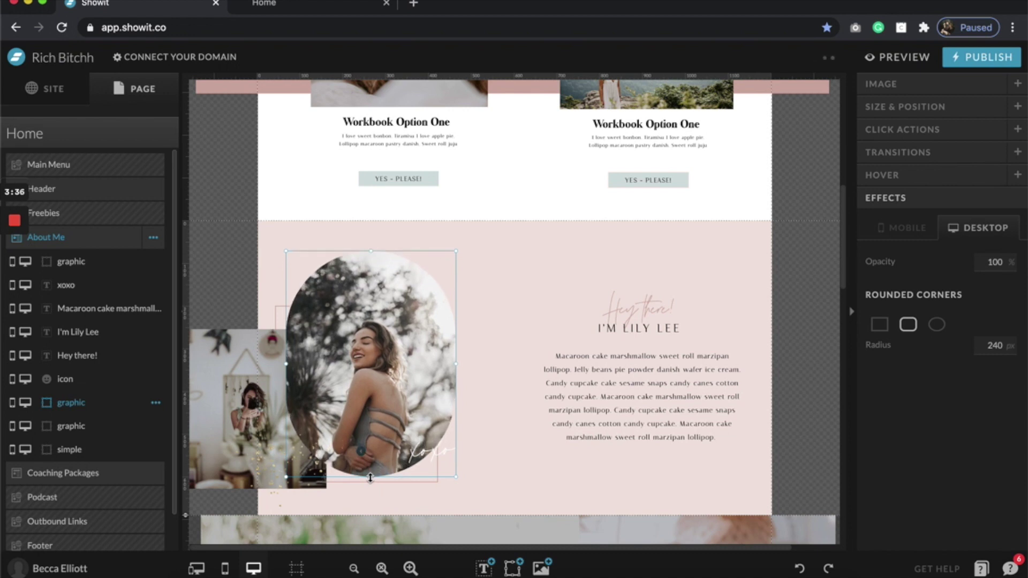
drag(370, 477, 371, 501)
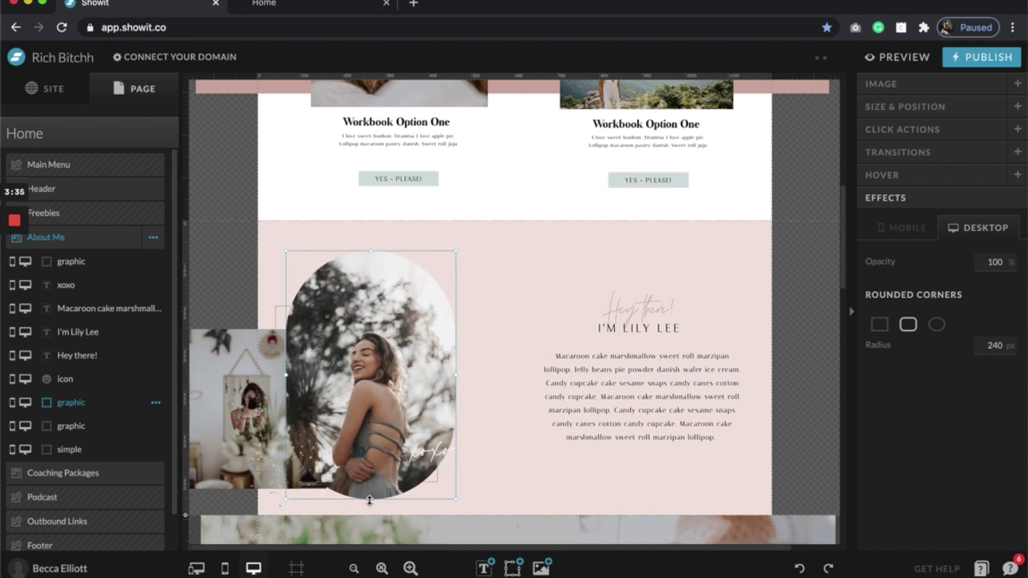
click(498, 328)
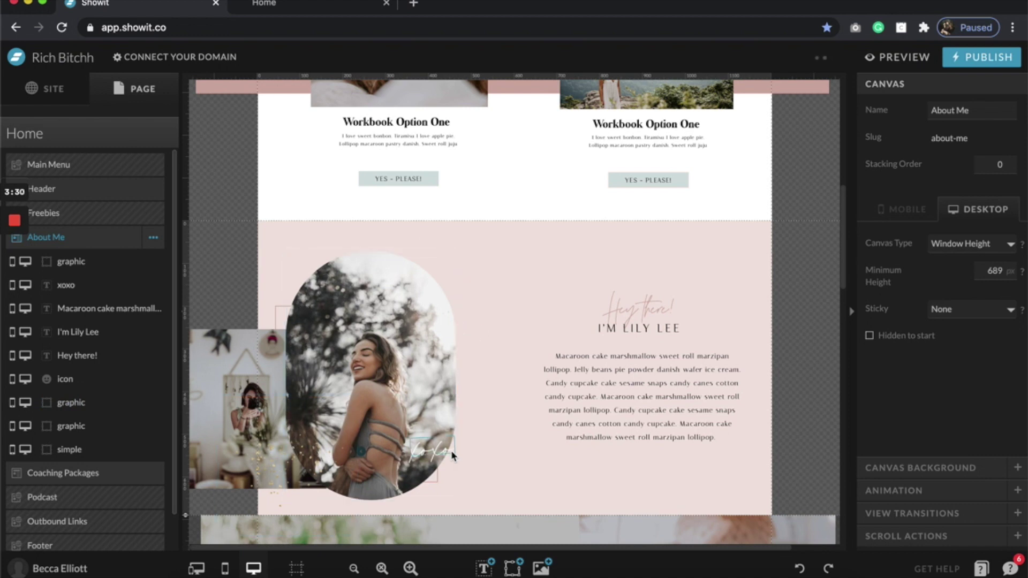
click(512, 568)
Add a black rectangle over the portrait's lower part and shorten it from the top.
click(507, 467)
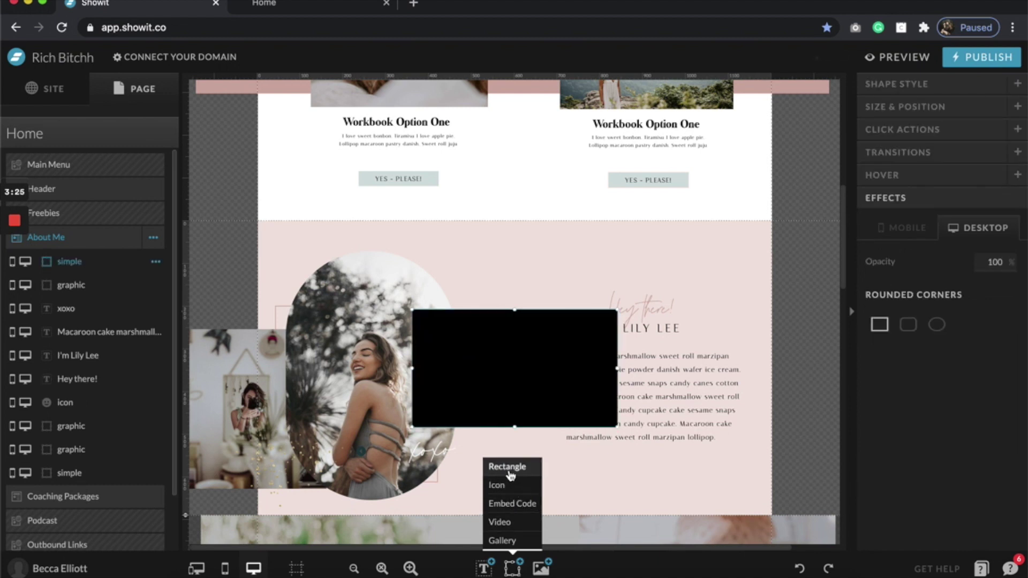
drag(569, 338, 432, 427)
drag(380, 399, 379, 437)
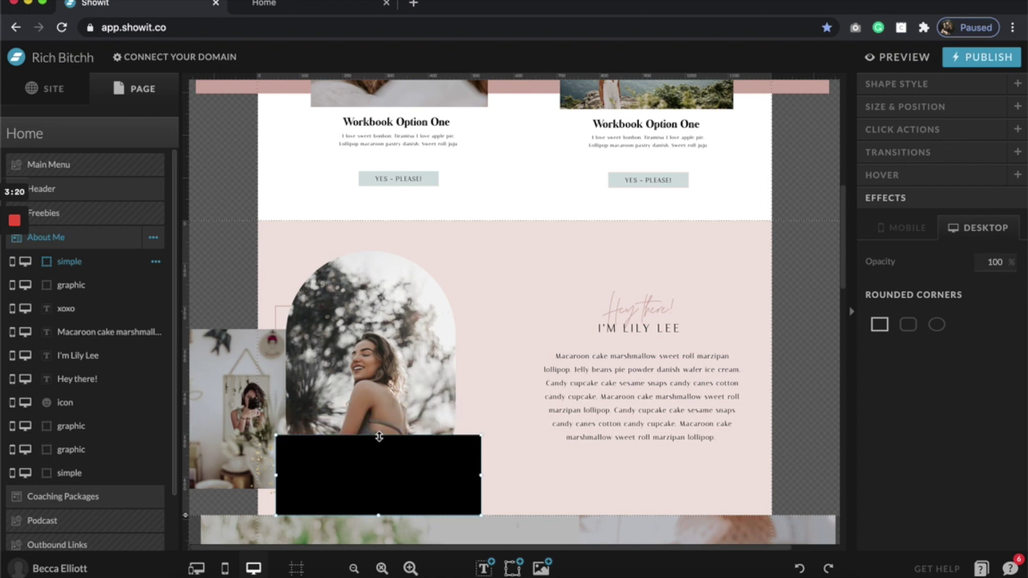
Delete the side photo, outline box and sparkle graphic, then nudge the black rectangle up-left.
click(230, 347)
key(Delete)
click(275, 334)
key(Delete)
click(266, 435)
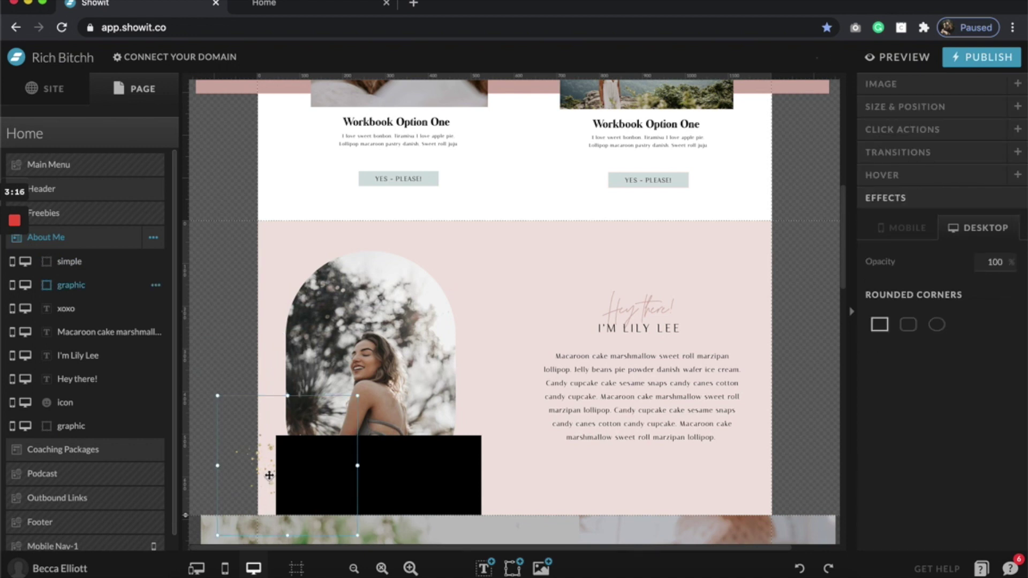
key(Delete)
click(409, 473)
drag(409, 473, 390, 489)
Zoom in and lower the black rectangle over the portrait's bottom, stretching its bottom edge slightly.
click(411, 569)
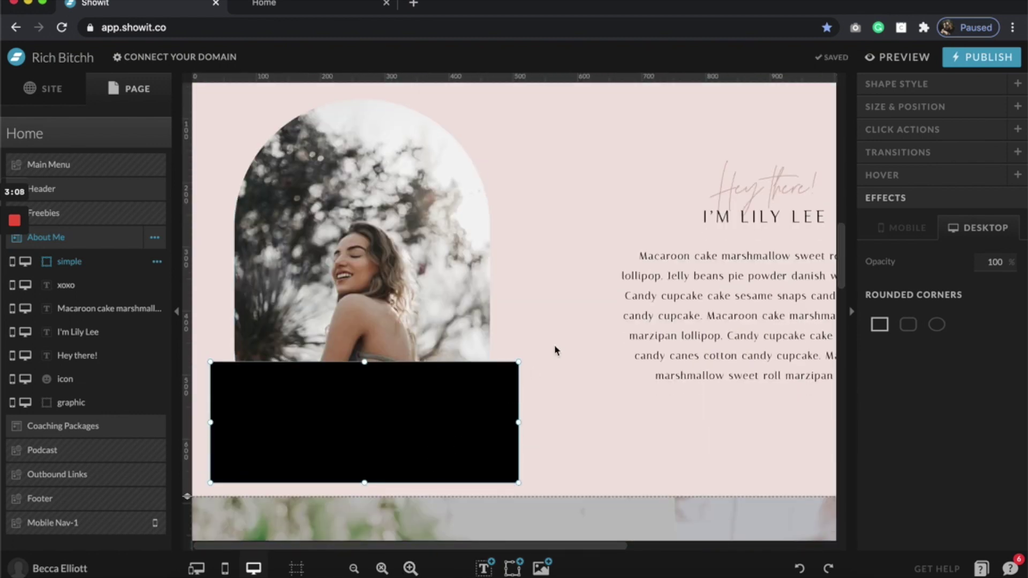
click(513, 317)
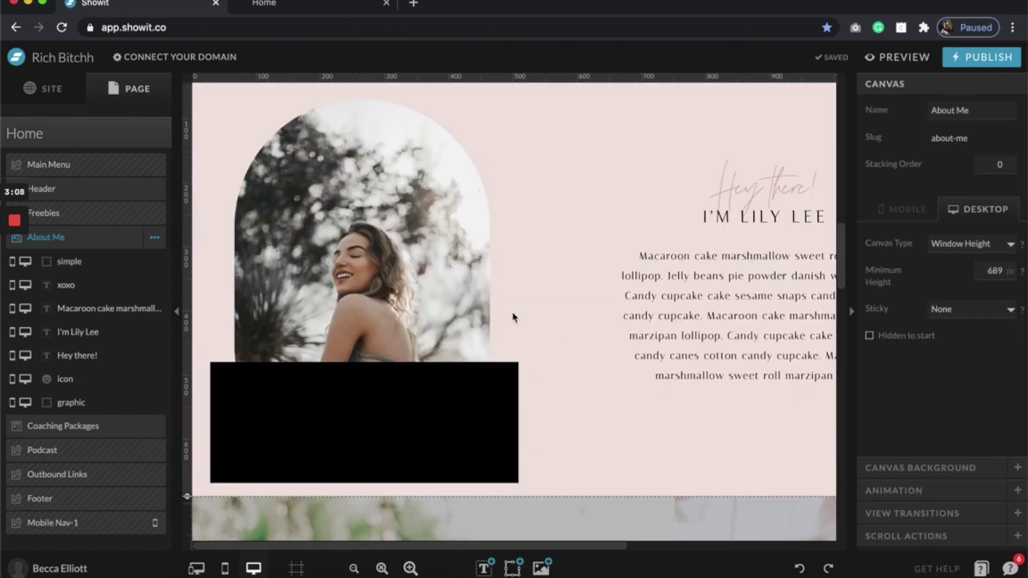
drag(438, 381, 484, 386)
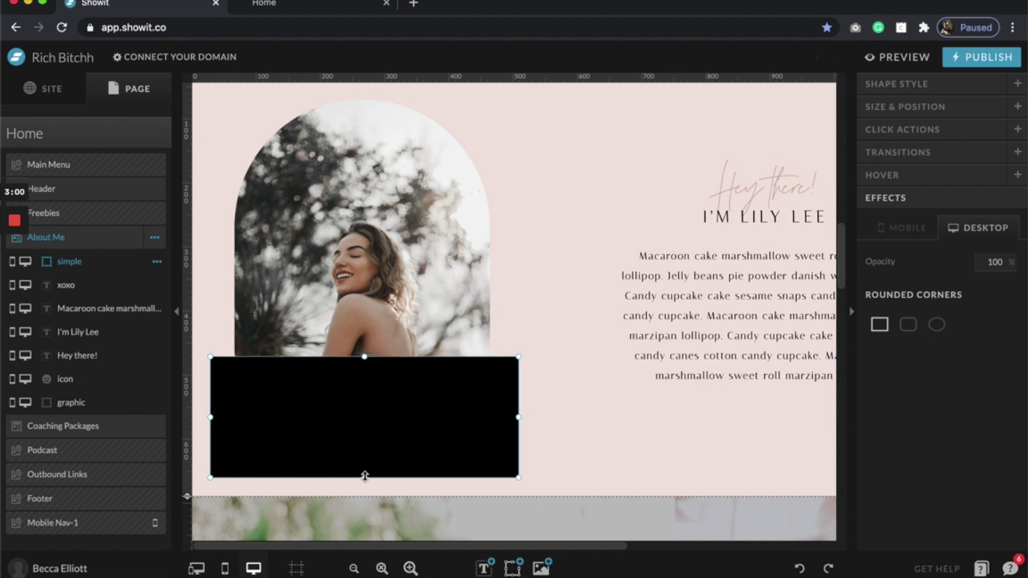
drag(364, 476, 365, 480)
click(542, 248)
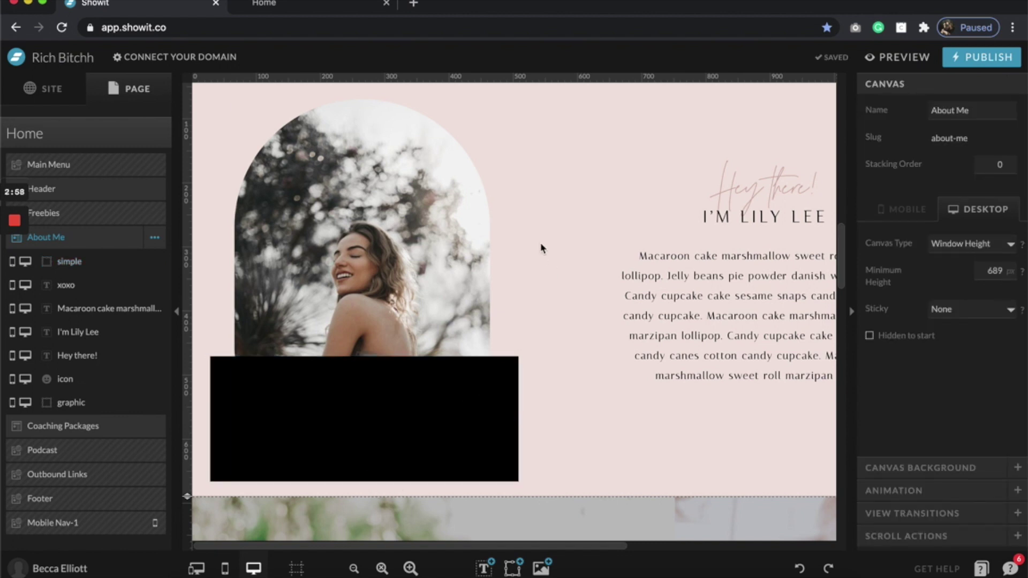
Select the hex value of the section's Canvas Background colour for reuse.
click(934, 467)
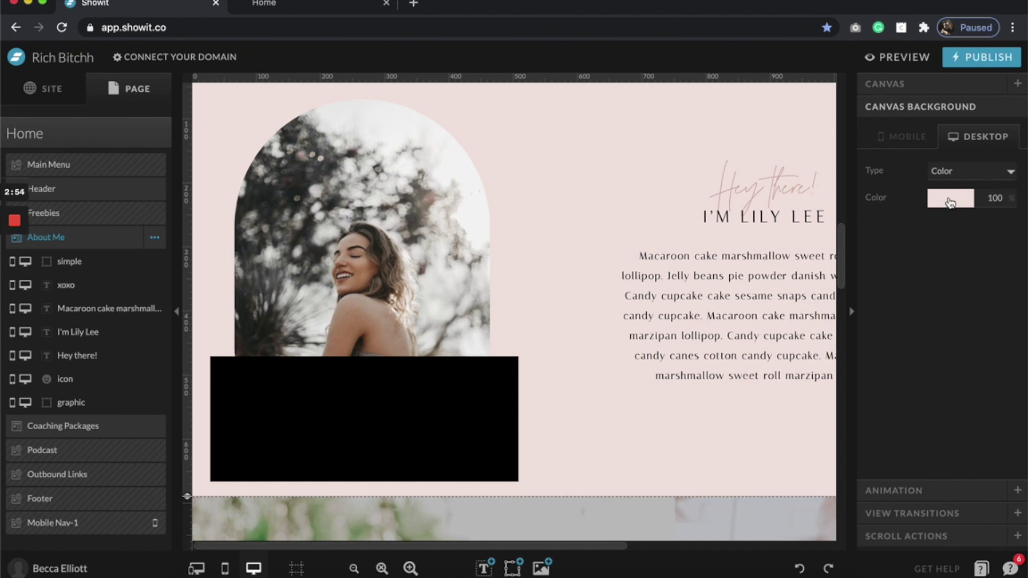
click(475, 423)
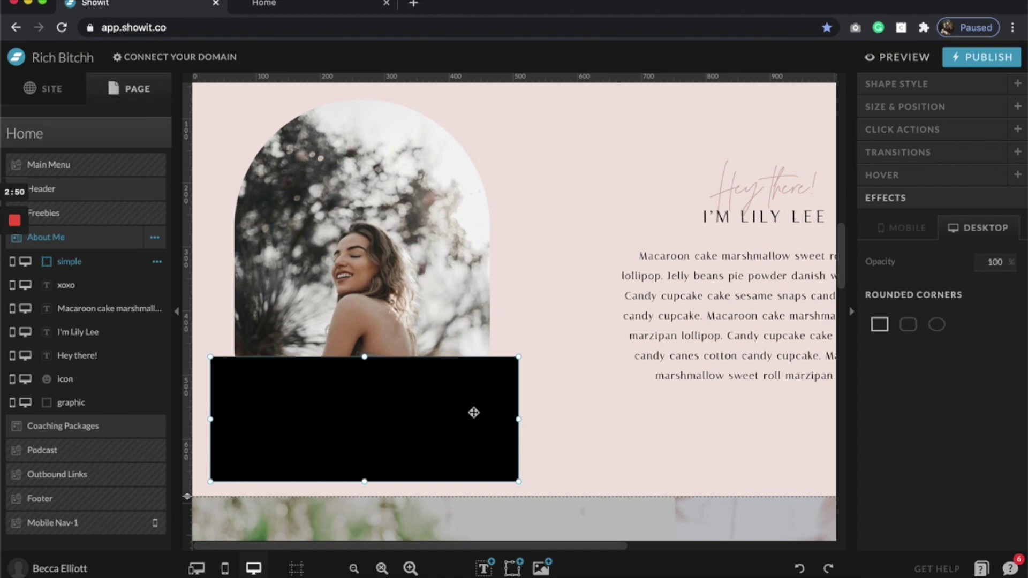
click(829, 384)
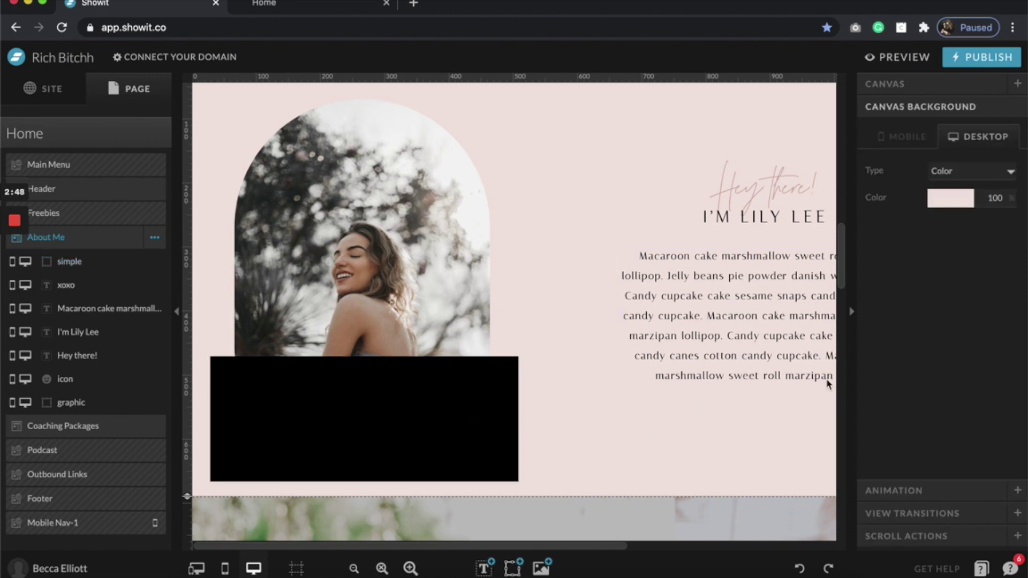
click(950, 200)
click(965, 379)
click(474, 401)
Fill the masking rectangle with the pasted background pink hex colour.
click(966, 90)
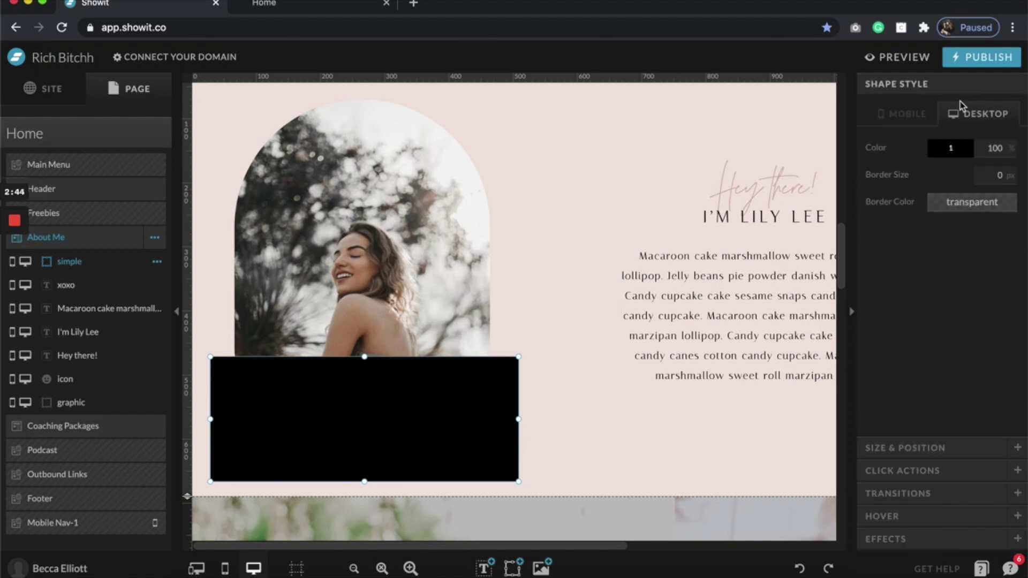
click(949, 149)
click(970, 328)
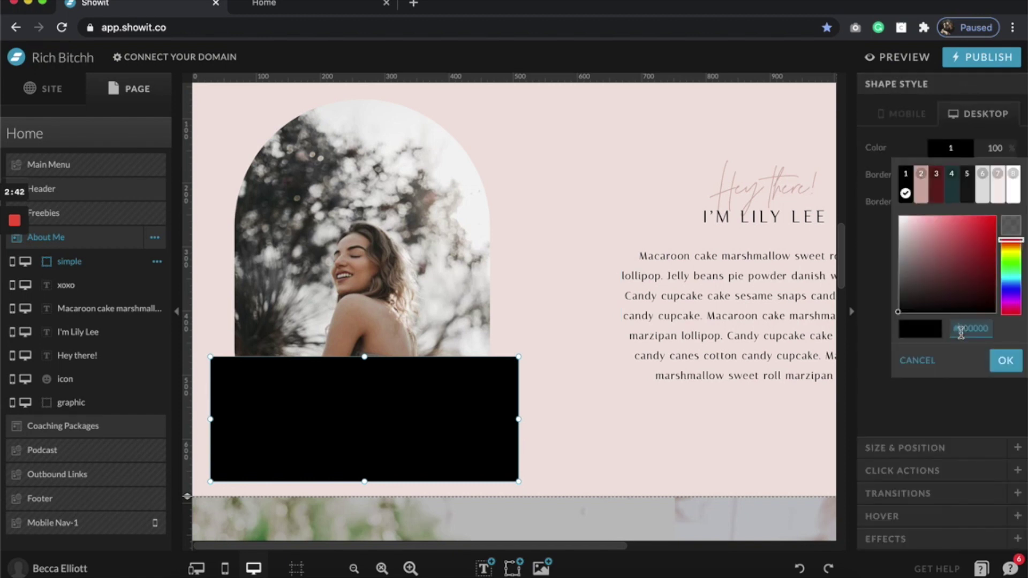
key(ctrl+v)
click(1006, 361)
click(554, 394)
Move the pink rectangle about 38 px down to reveal more of the arch photo.
scroll(554, 394, up, 2)
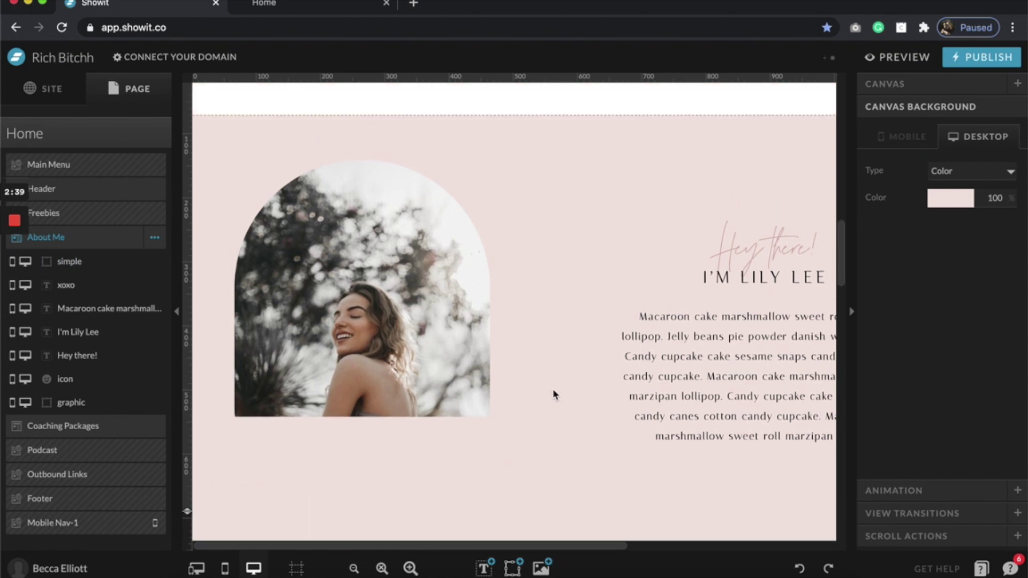
click(392, 417)
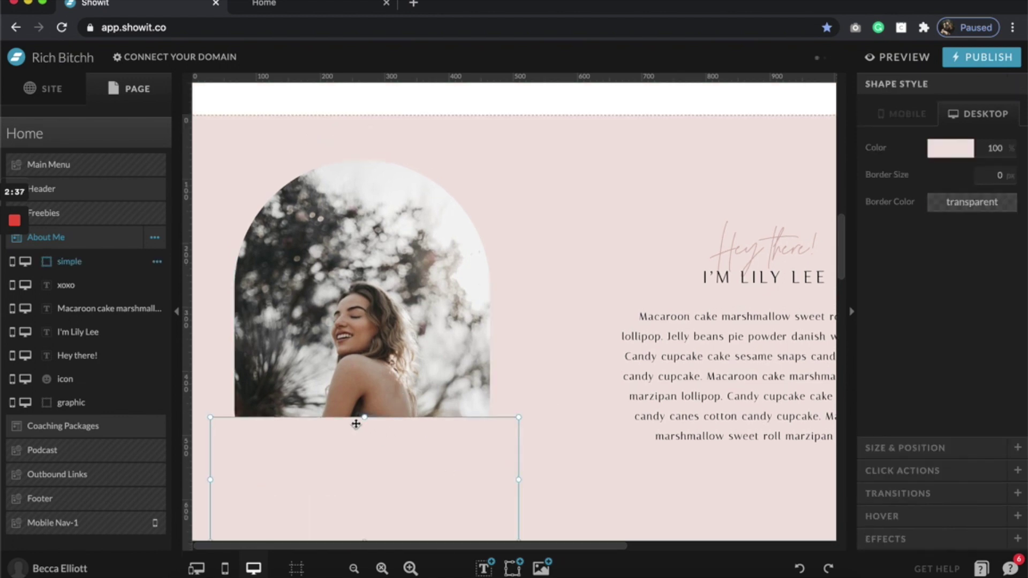
drag(363, 415, 363, 436)
click(367, 481)
scroll(366, 482, down, 1)
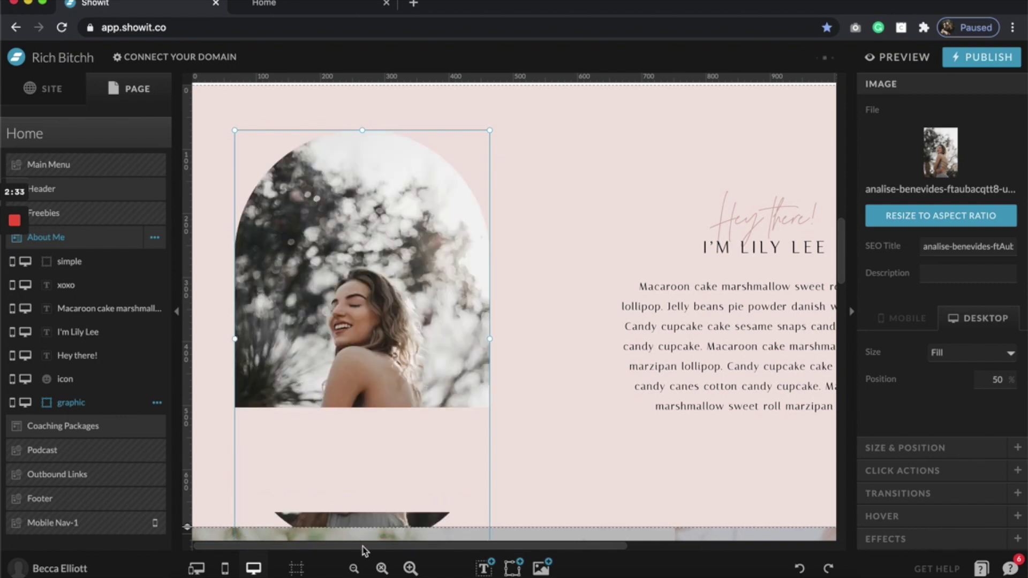
click(364, 484)
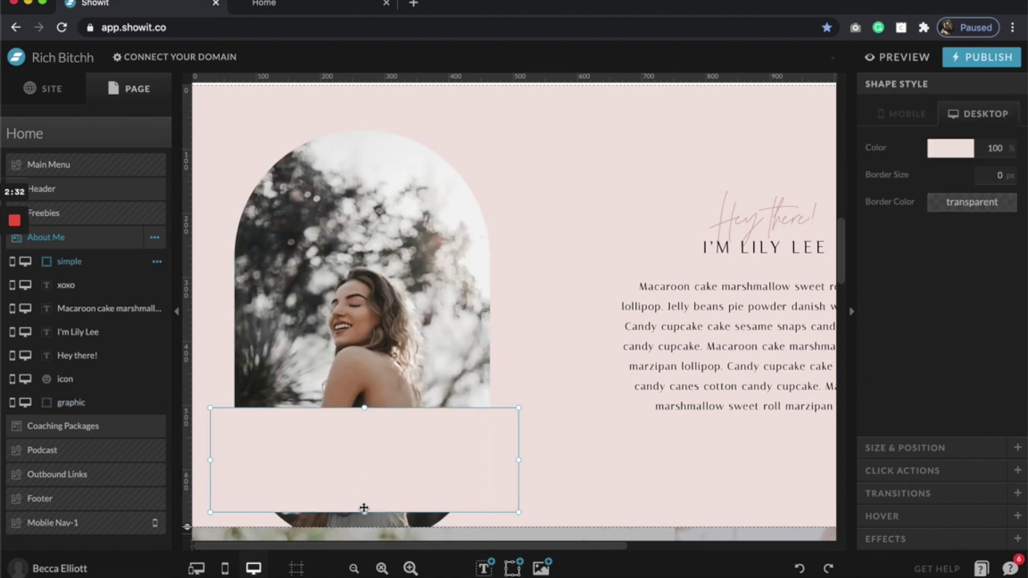
click(524, 337)
Zoom out and move the arch photo, pink rectangle and xoxo text together about 30 px down-right.
scroll(530, 253, up, 1)
click(354, 569)
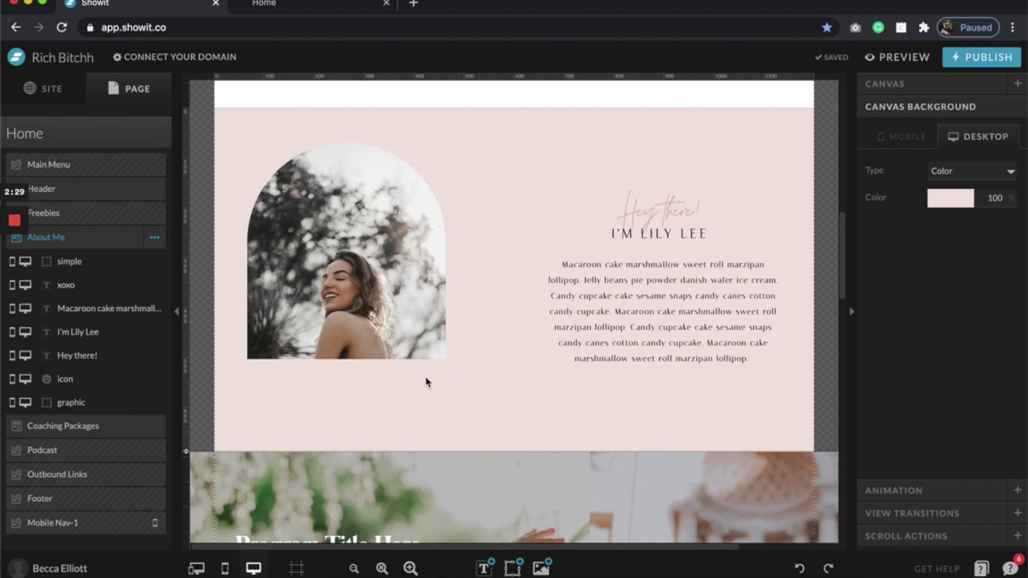
drag(473, 280, 376, 413)
drag(397, 367, 389, 389)
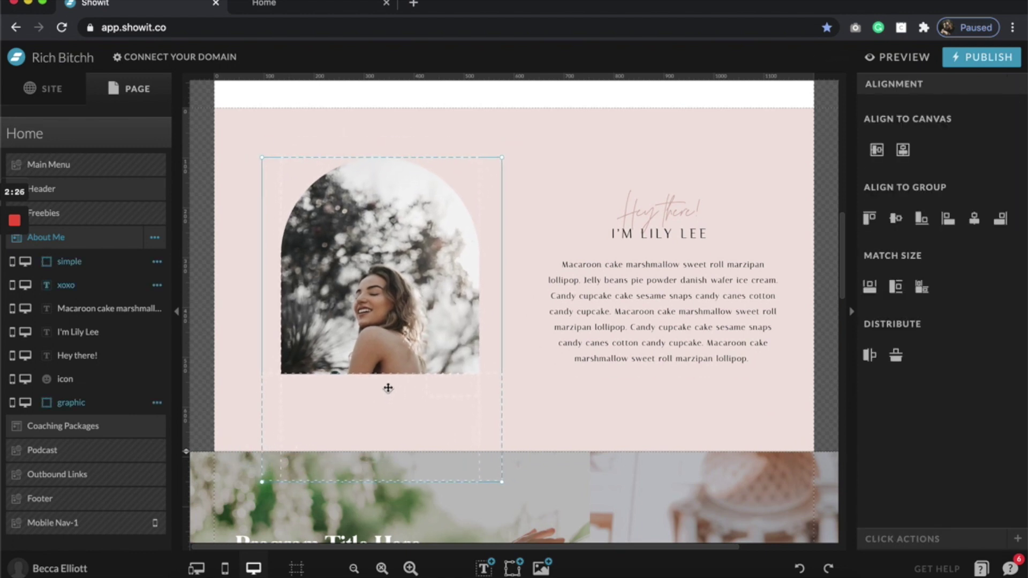
click(572, 160)
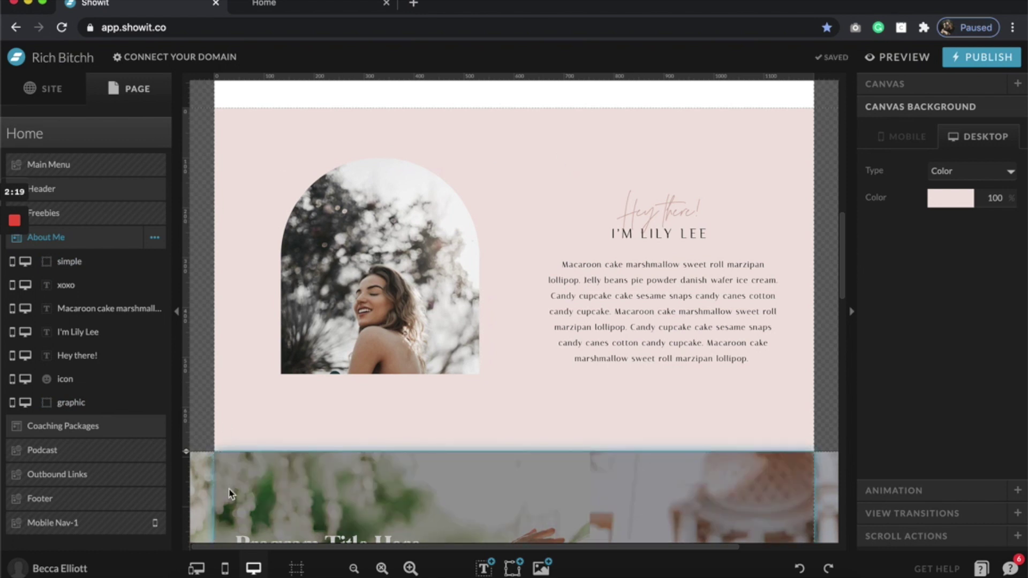
In the mobile layout, shorten the black rectangle from its top to reveal the photo.
click(225, 568)
scroll(496, 295, down, 5)
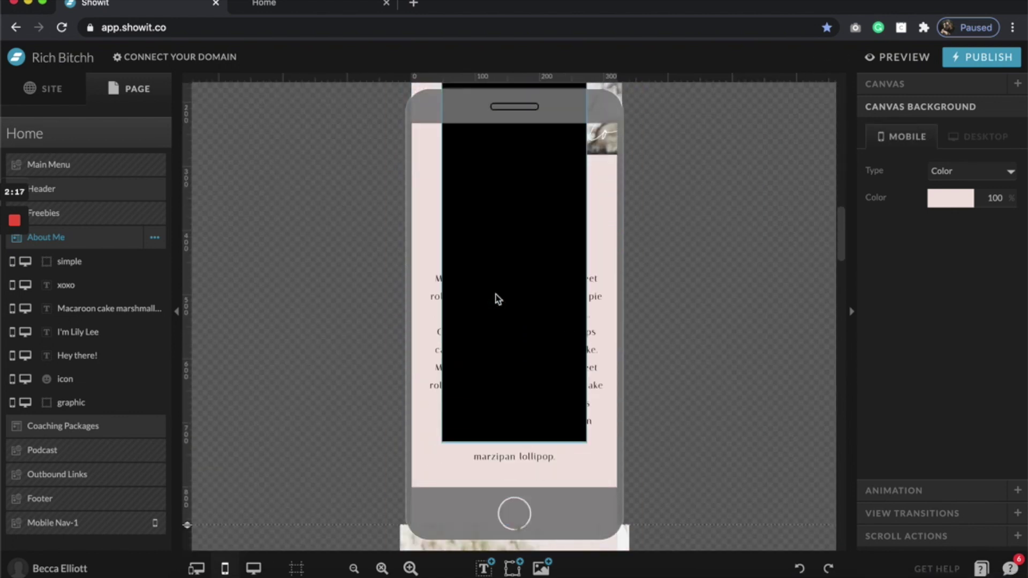
click(496, 294)
drag(518, 140, 537, 296)
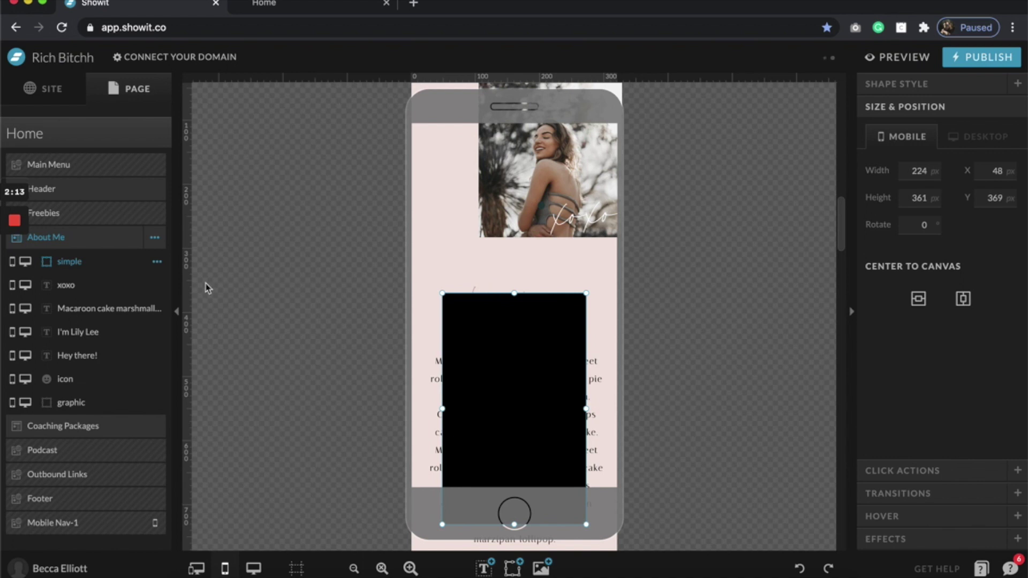
Preview the Scaled mobile layout, close the assistant, and move the photo left to X 48, Y 68.
click(155, 237)
click(159, 391)
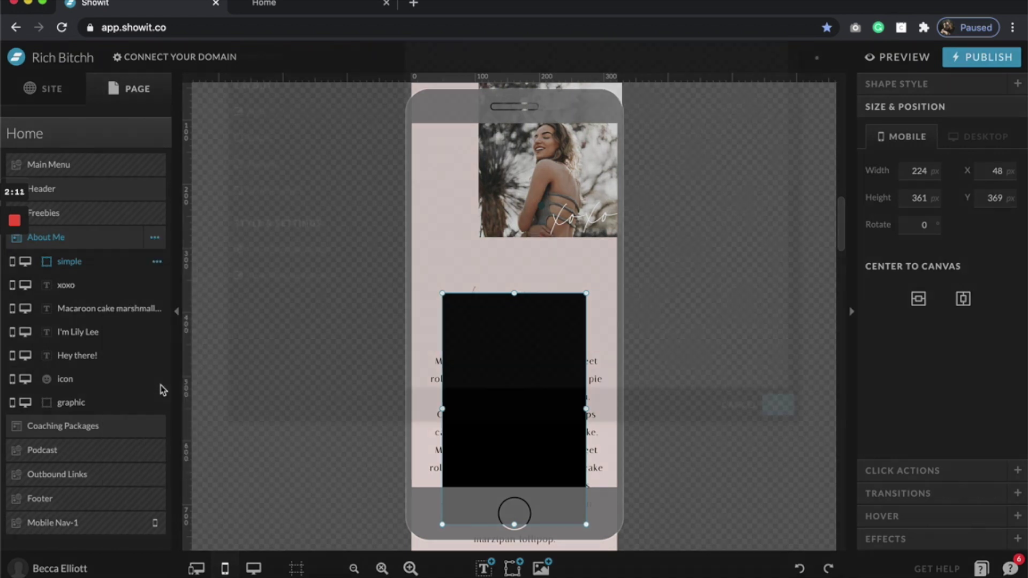
click(239, 274)
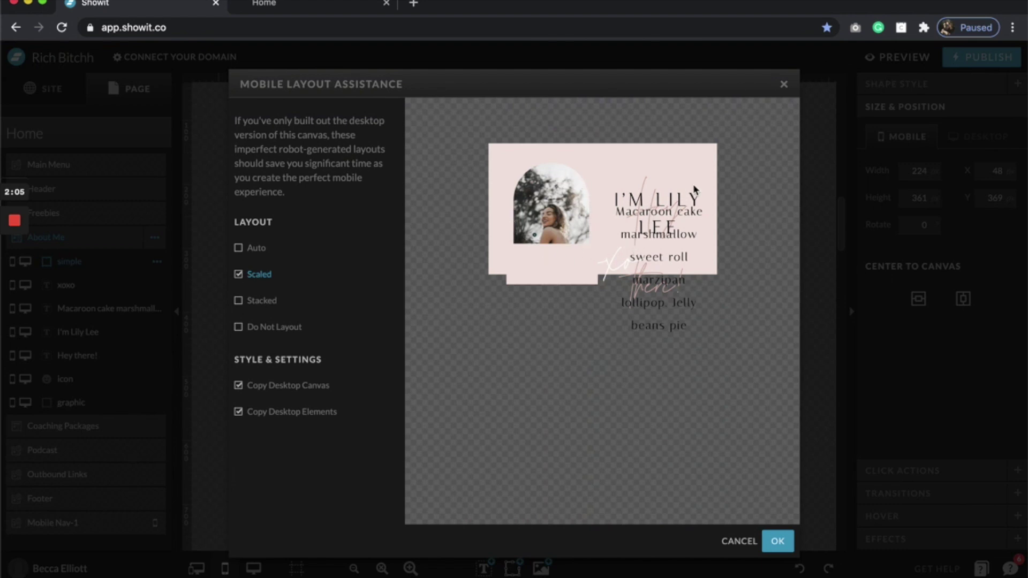
click(784, 85)
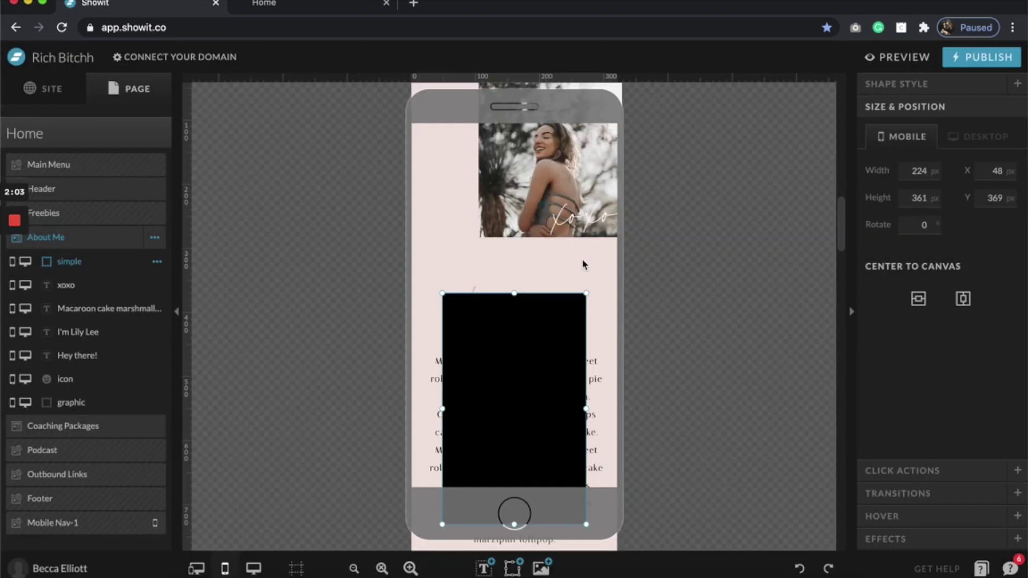
scroll(516, 310, up, 3)
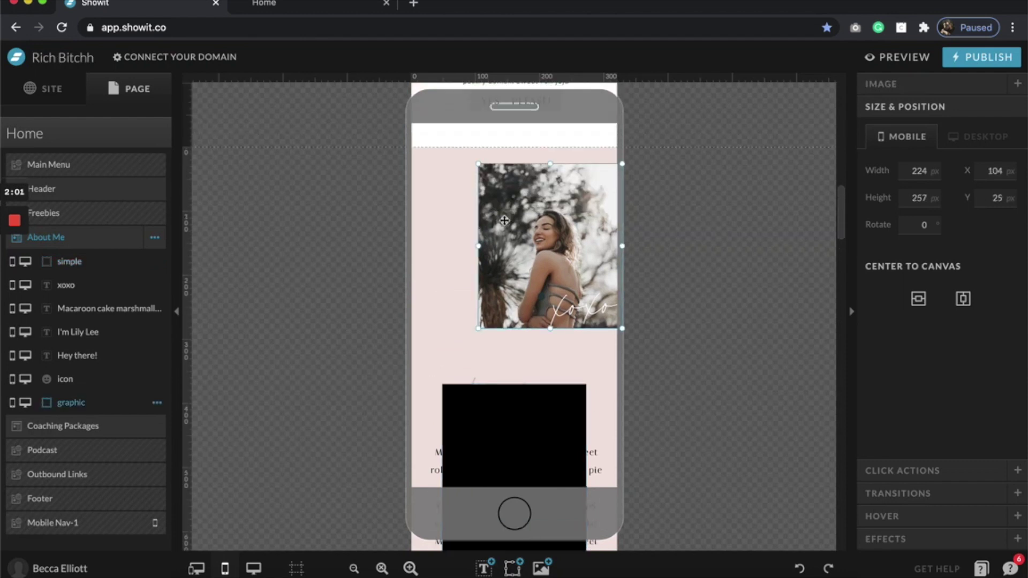
drag(503, 222, 468, 248)
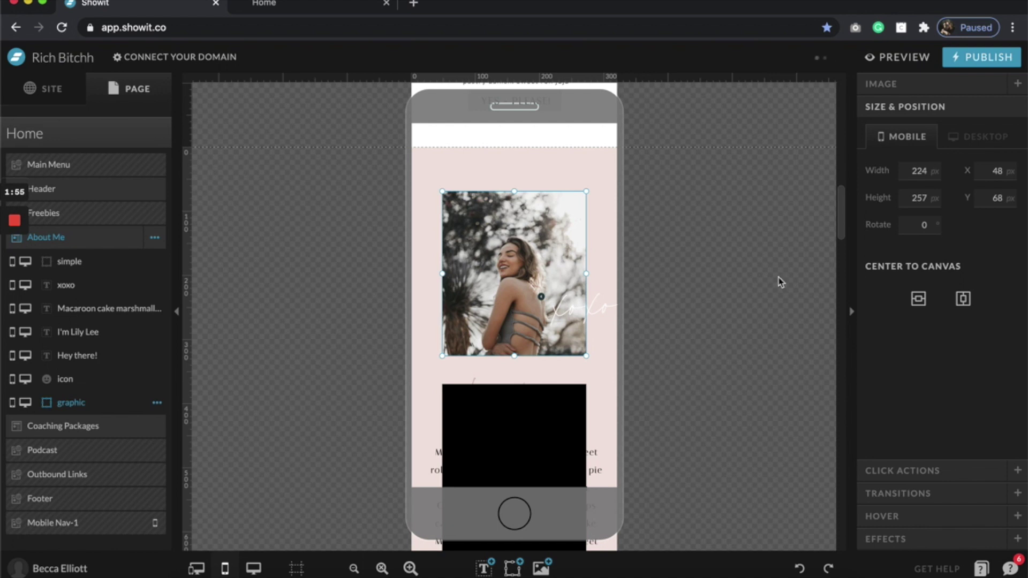
Show mobile and desktop side by side and make the mobile photo taller.
click(197, 568)
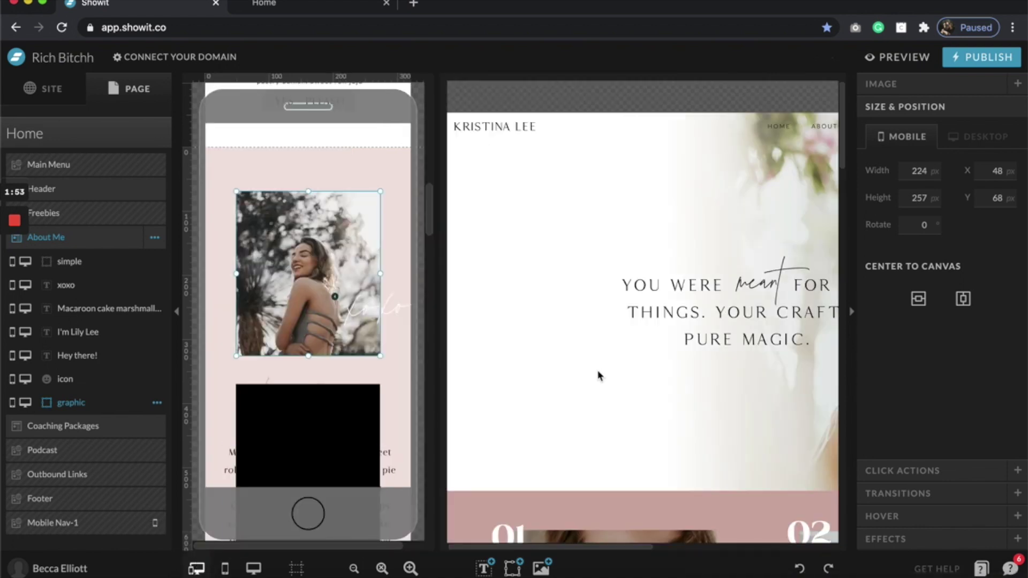
scroll(619, 386, down, 5)
click(617, 384)
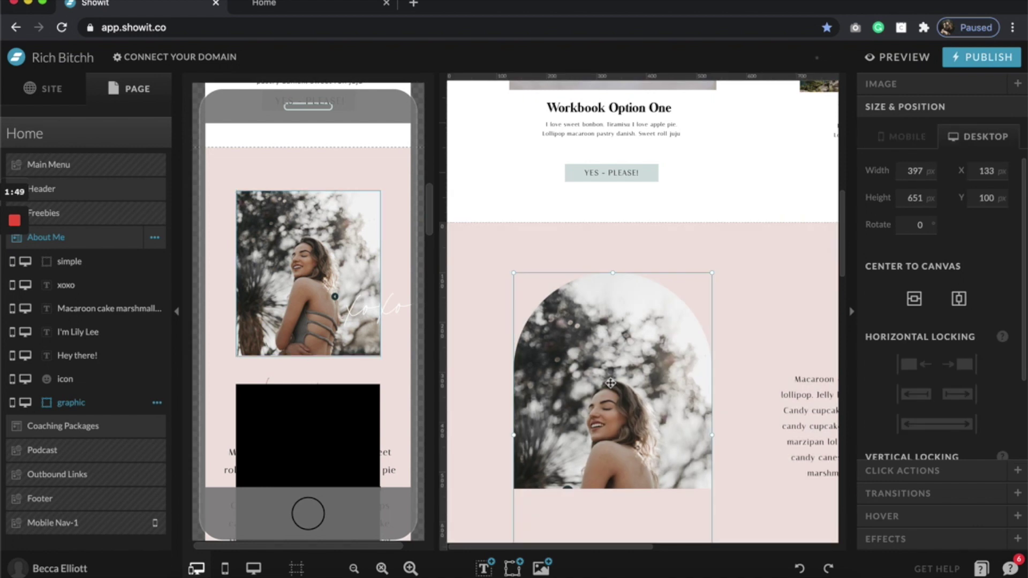
click(324, 241)
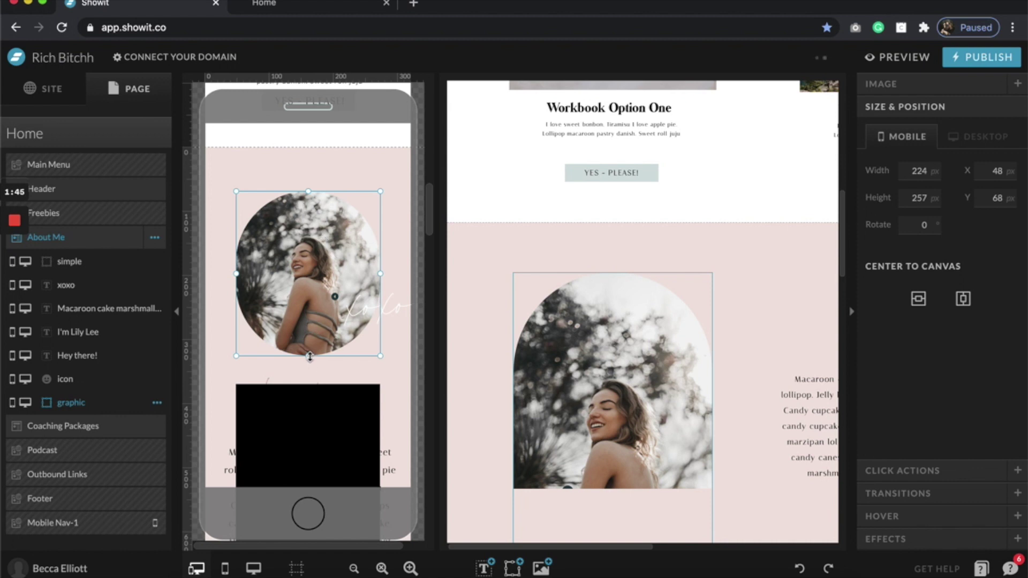
drag(309, 356, 310, 365)
Narrow the mobile photo to 188 × 269 px and fit the 91 px black rectangle over its bottom.
drag(318, 417, 316, 354)
click(298, 284)
drag(237, 279, 288, 261)
click(289, 407)
drag(289, 411, 290, 399)
scroll(290, 400, down, 3)
drag(307, 448, 307, 273)
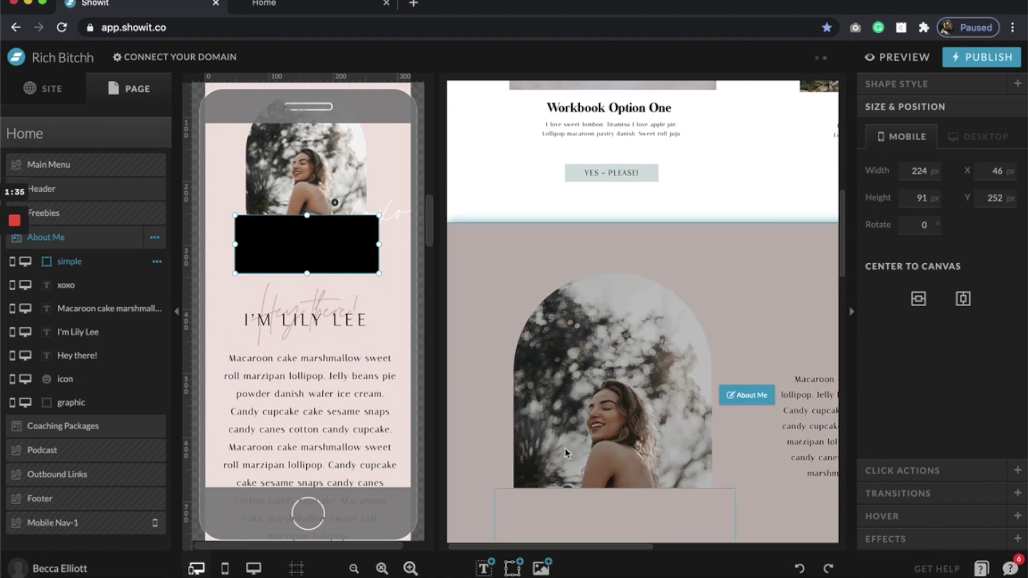
scroll(589, 429, down, 1)
Check the masking rectangle below the arch on the desktop and mobile layouts.
click(572, 480)
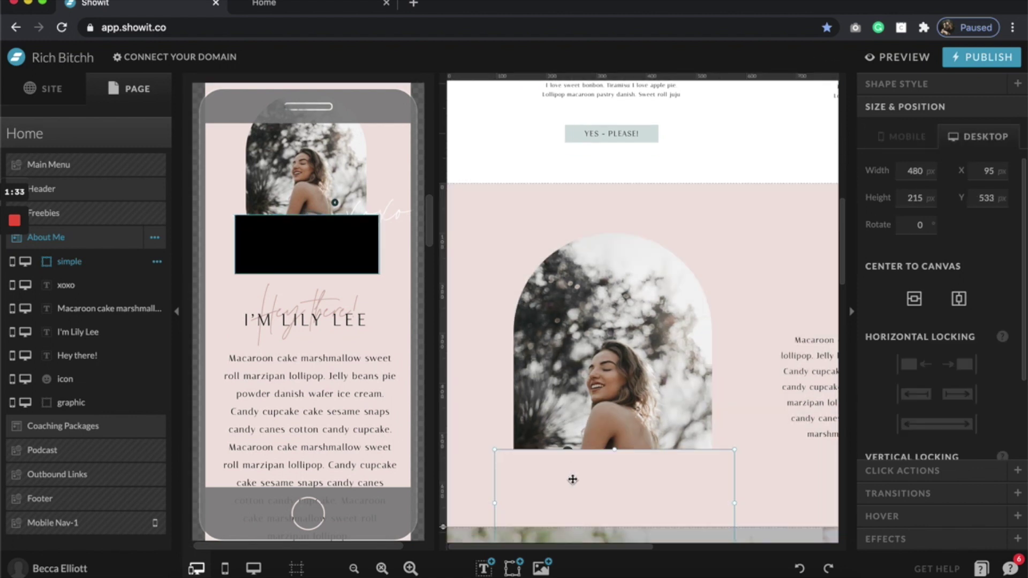
scroll(306, 354, up, 1)
click(304, 288)
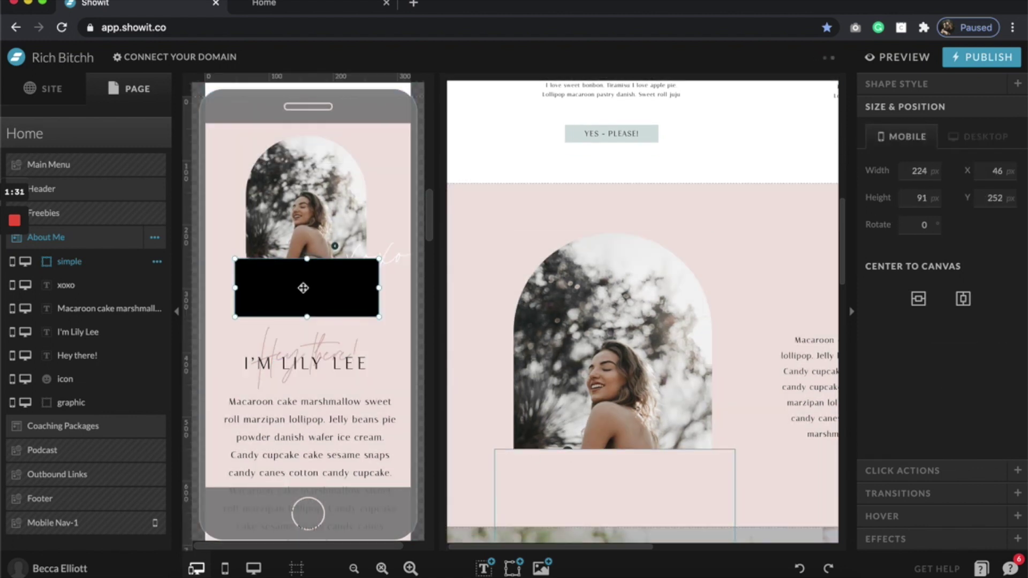
click(236, 231)
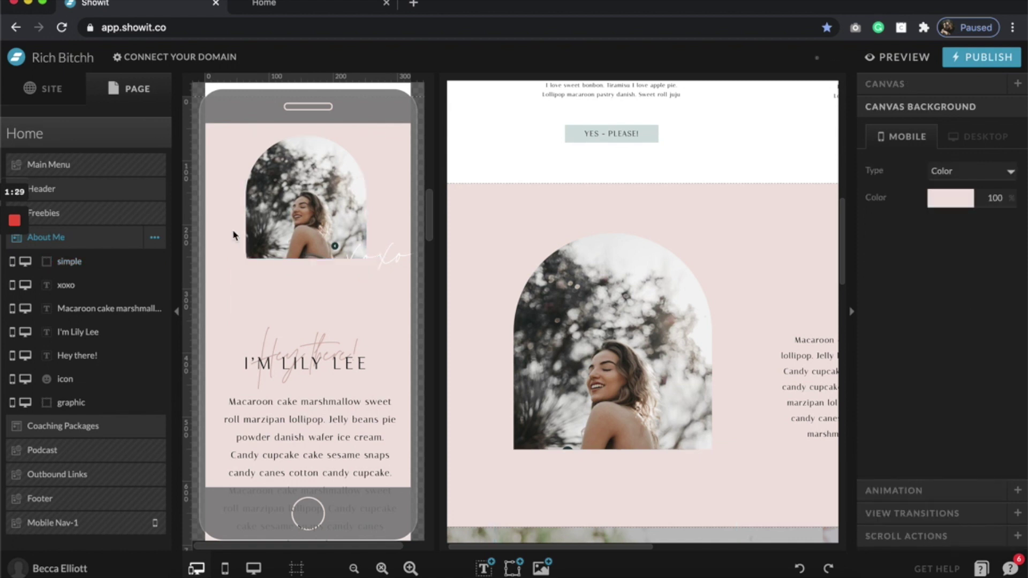
right_click(235, 230)
Delete the xoxo script text and small icon from mobile, then return to desktop-only view.
click(391, 236)
click(86, 286)
key(BackSpace)
click(85, 264)
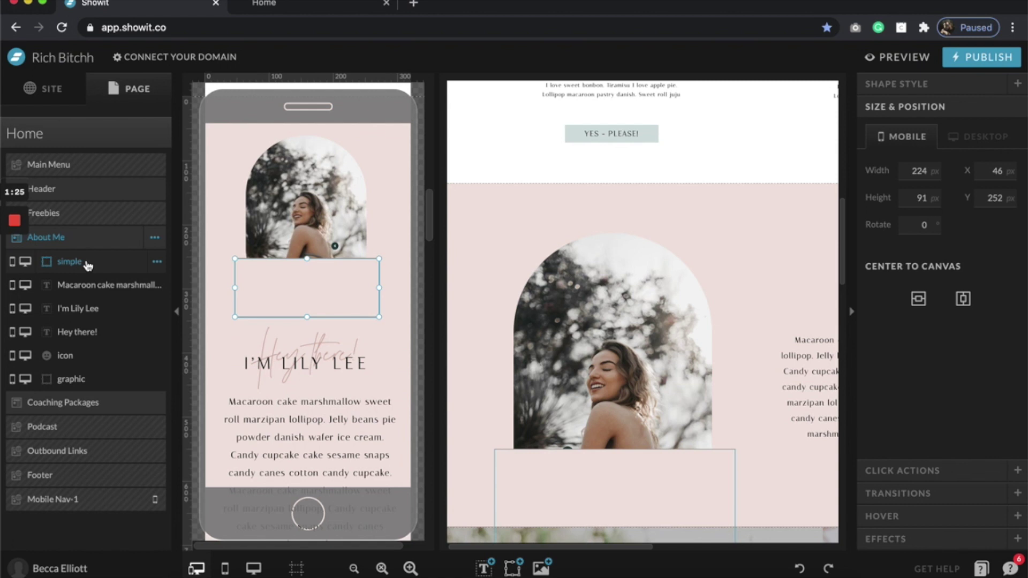
click(105, 367)
key(BackSpace)
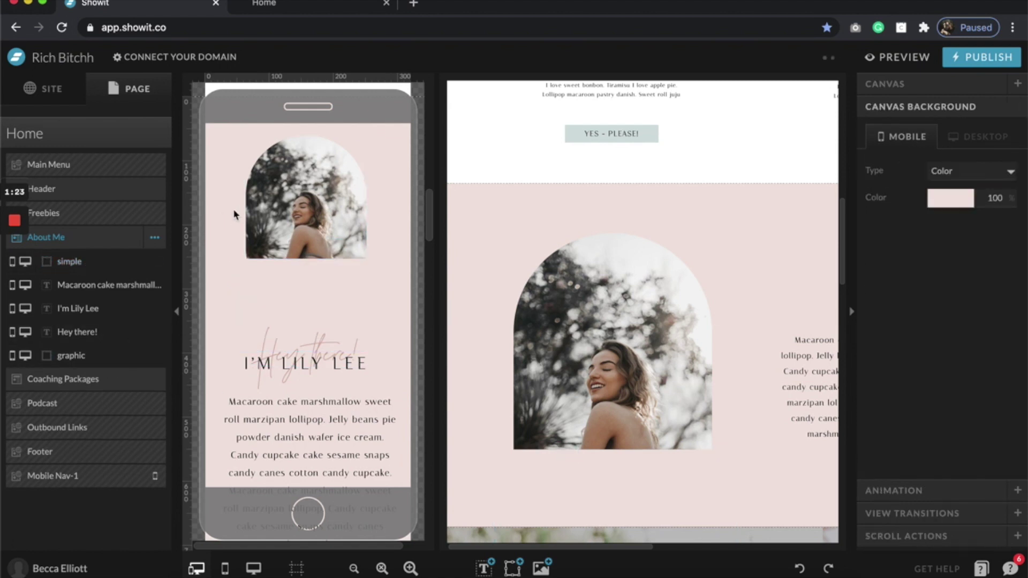
scroll(237, 214, up, 2)
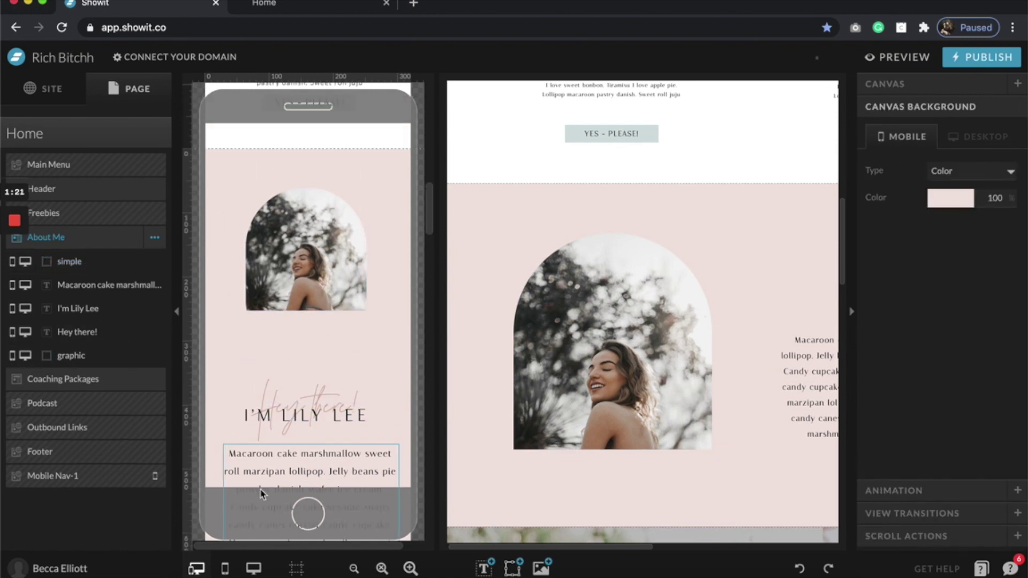
click(253, 569)
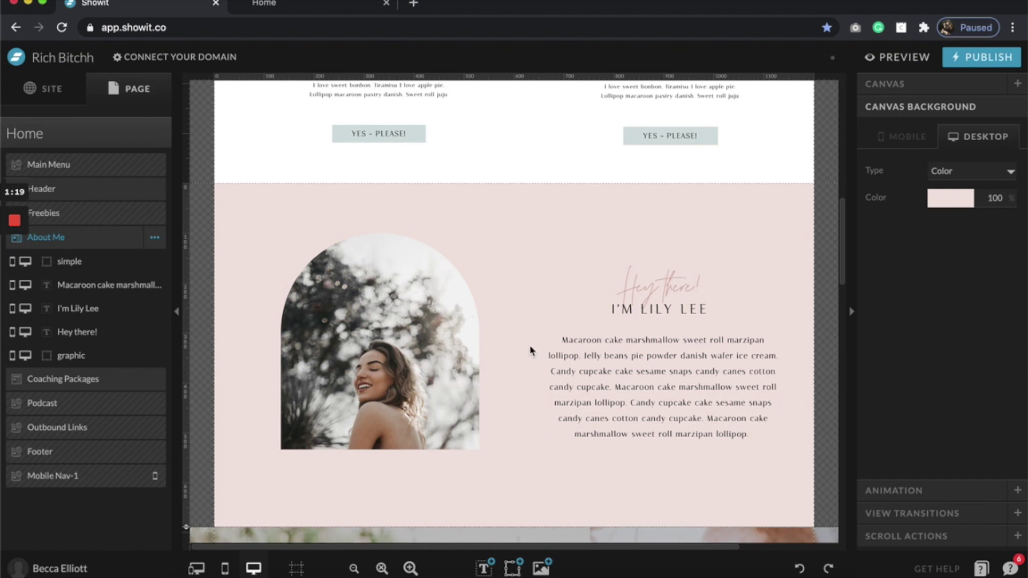